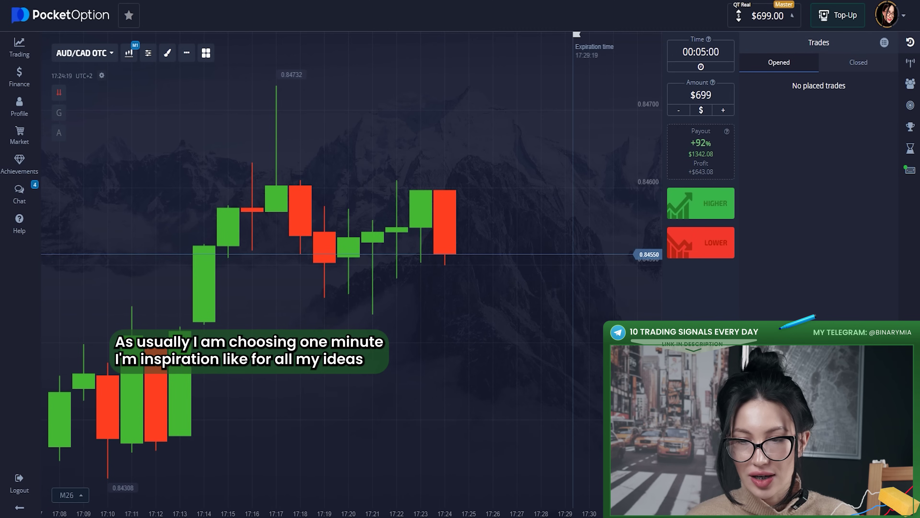
Set the trade duration to one minute (M1) and review the trade amount presets
scroll(321, 285, down, 2)
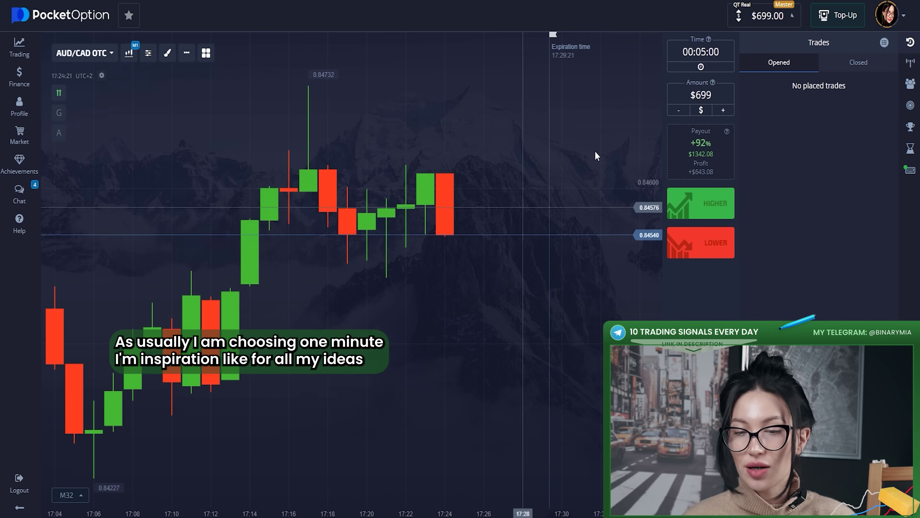
click(700, 55)
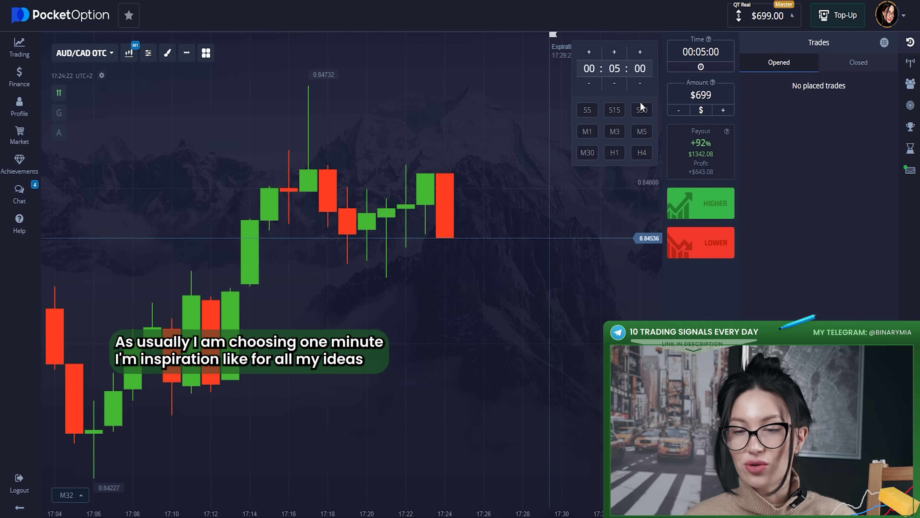
click(587, 132)
drag(712, 95, 703, 95)
click(722, 76)
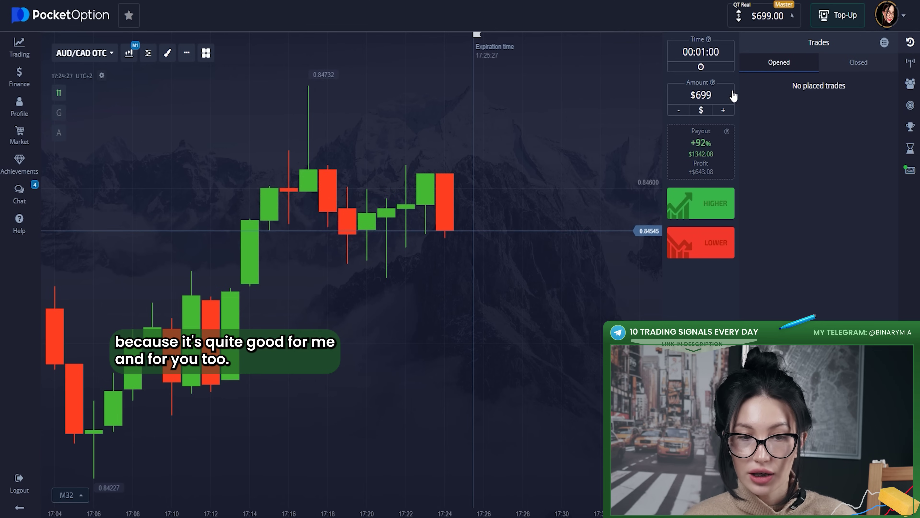
Favourite AUD/CAD OTC and AUD/USD OTC, and switch the chart to AUD/NZD OTC
click(107, 55)
click(160, 130)
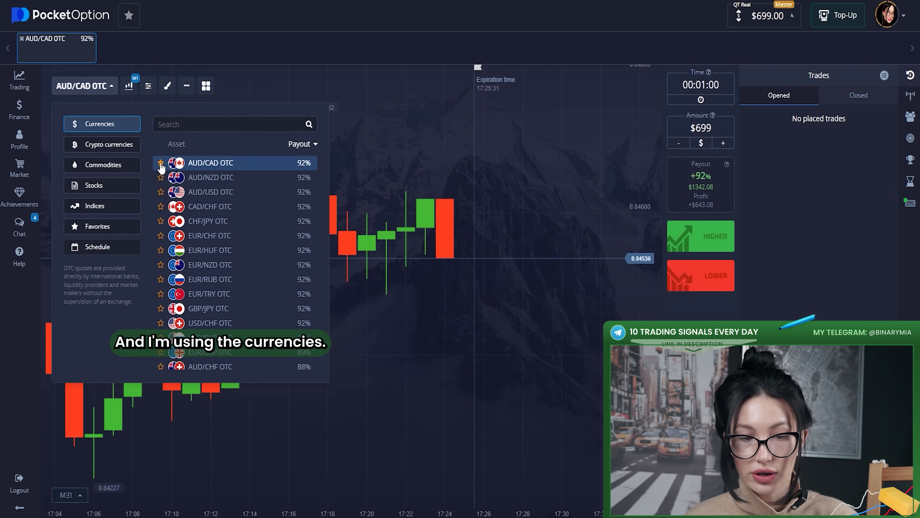
click(167, 177)
click(161, 192)
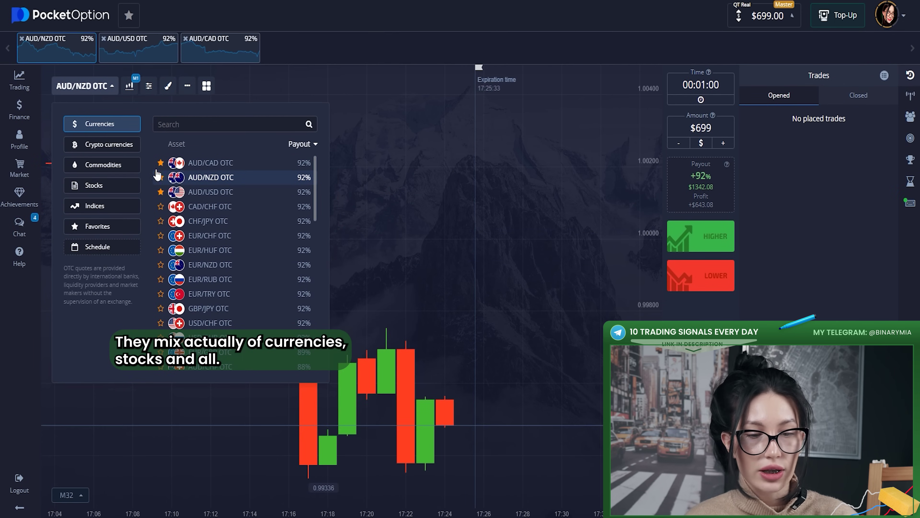
Favourite the Apple, American Express and Facebook stocks plus Gold and Silver OTC
click(108, 151)
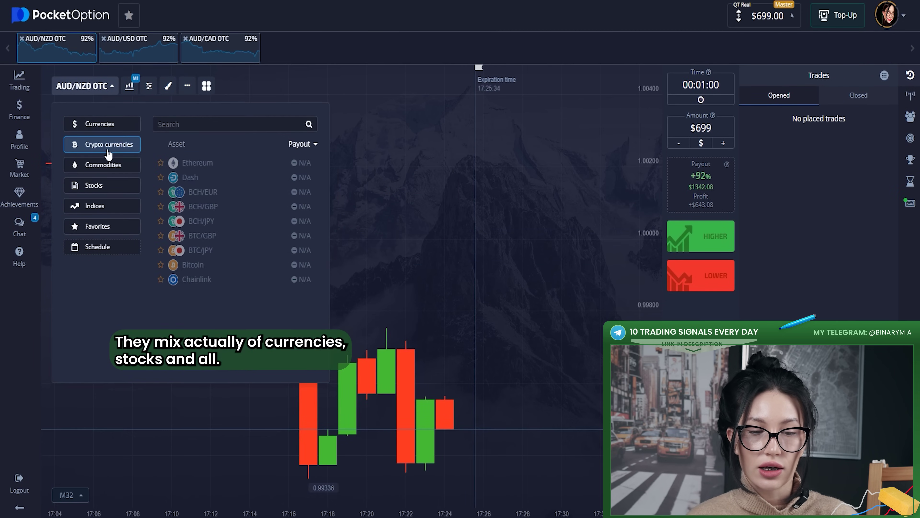
click(96, 186)
click(161, 162)
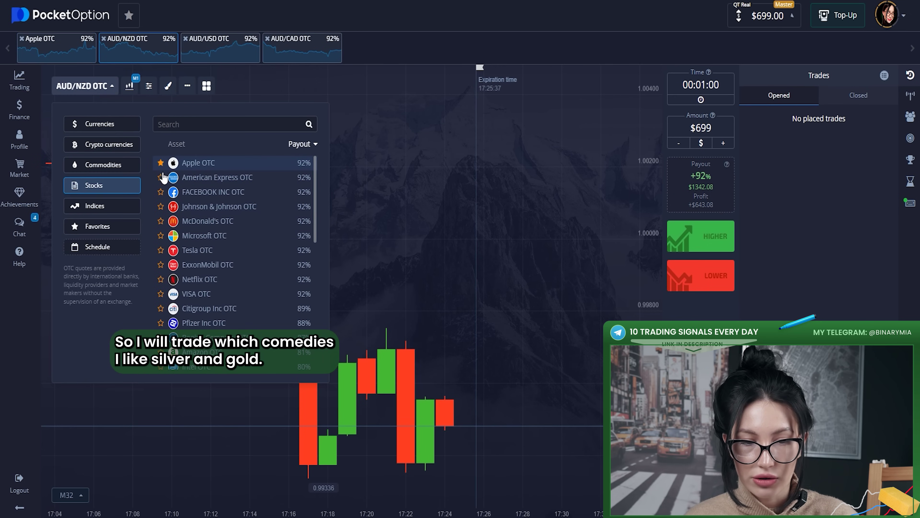
click(161, 178)
click(160, 192)
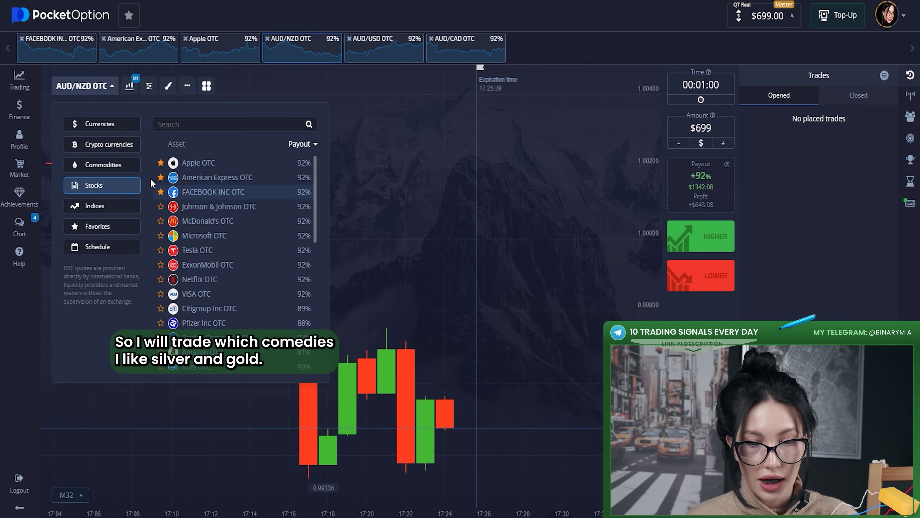
click(126, 169)
click(161, 206)
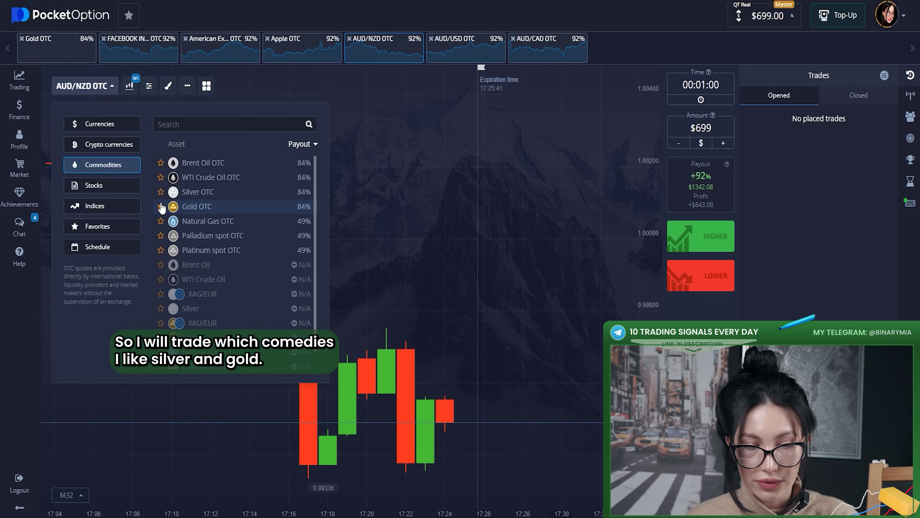
click(160, 192)
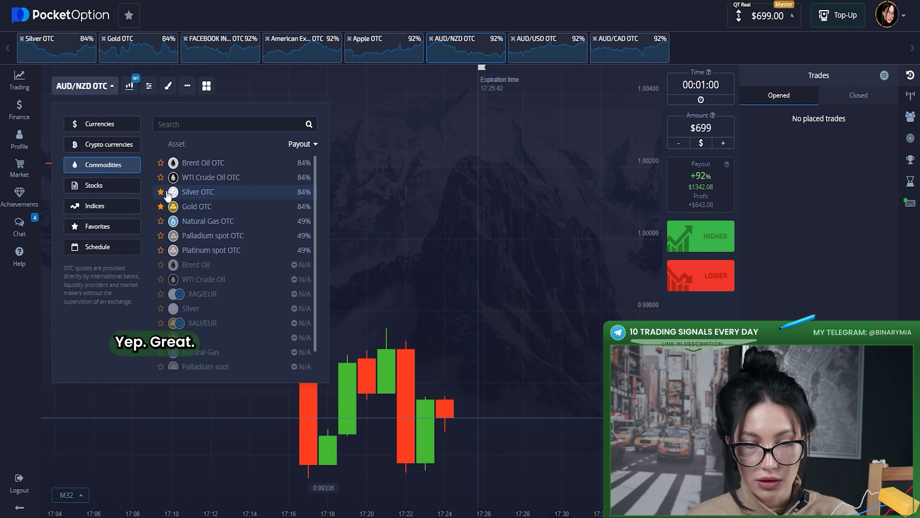
click(382, 203)
Switch the chart to 10-second (S10) candles
click(129, 90)
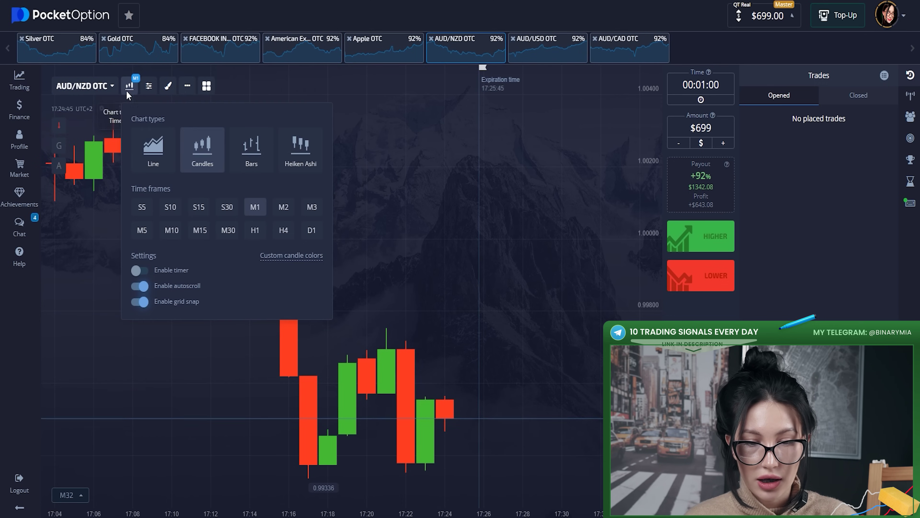
click(170, 208)
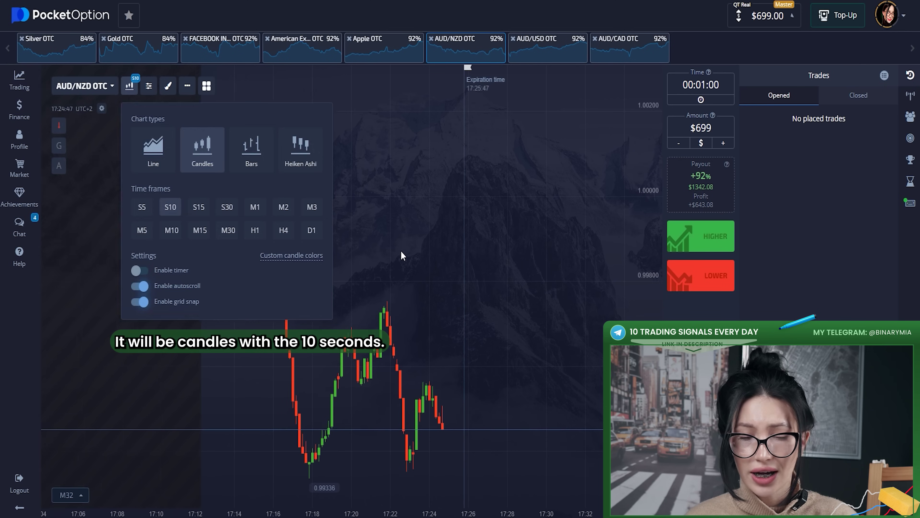
scroll(510, 267, up, 5)
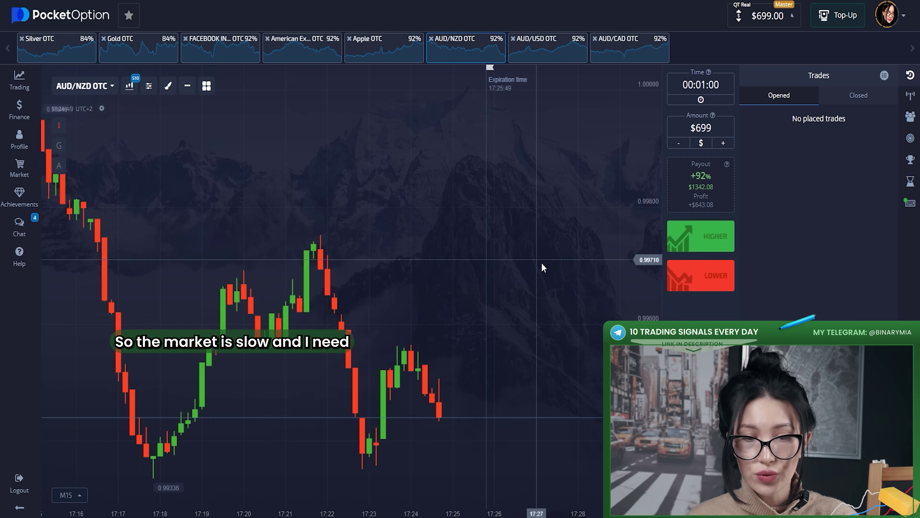
Add the Accelerator Oscillator, Zig Zag and RSI indicators, then bring up the RSI settings
click(148, 87)
click(180, 140)
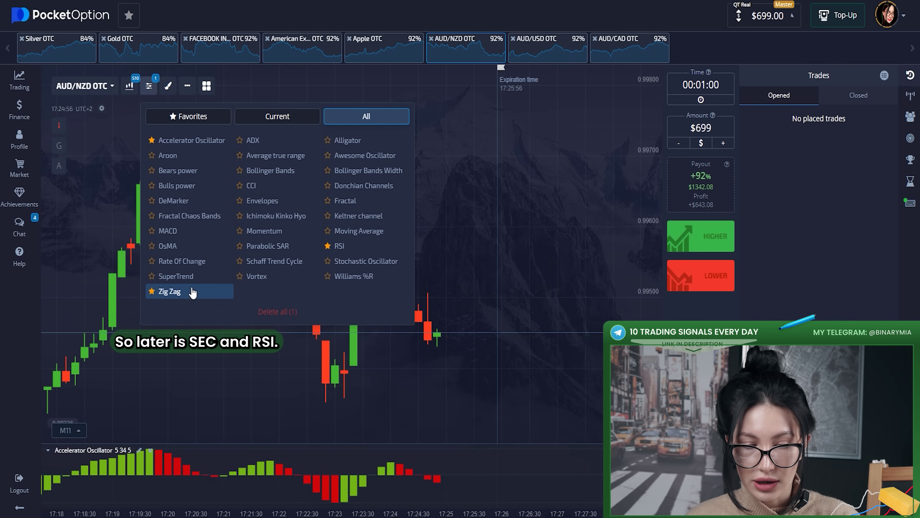
click(169, 292)
click(364, 246)
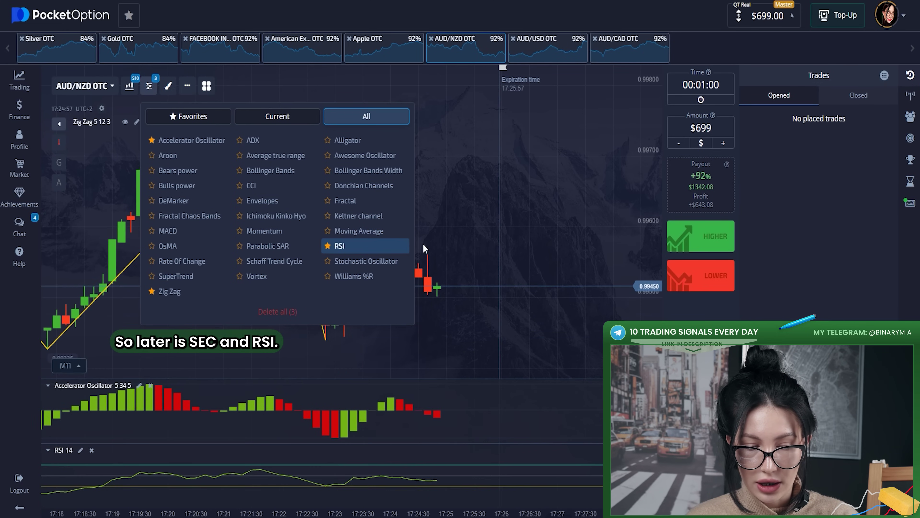
click(424, 245)
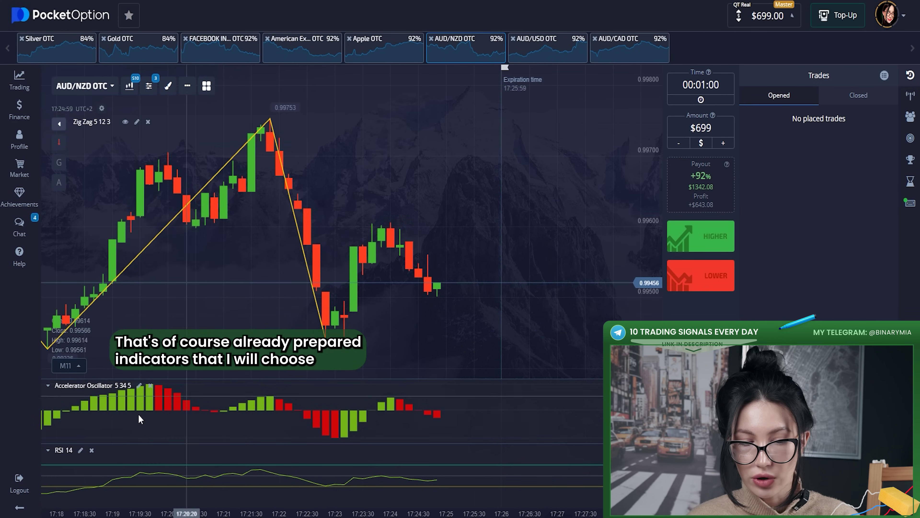
click(81, 450)
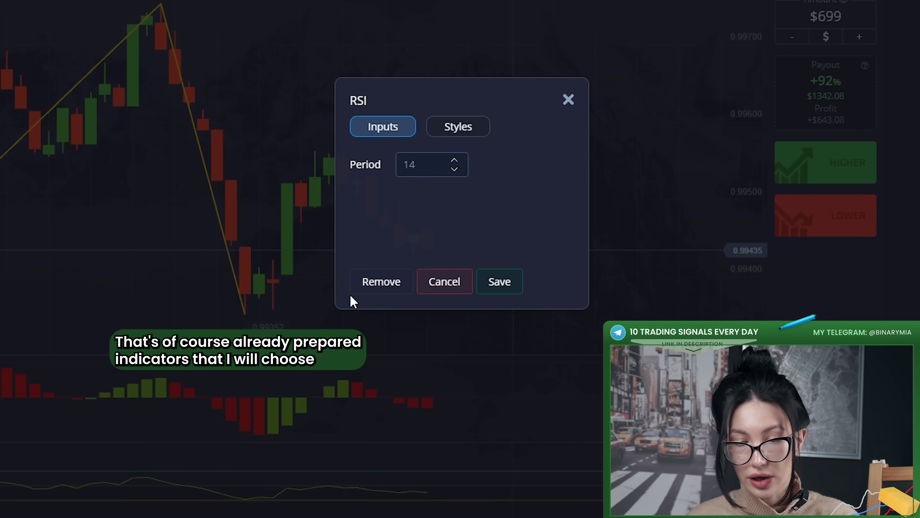
Lower the RSI period by one and make the 70 level line red at 3px
click(456, 169)
click(466, 137)
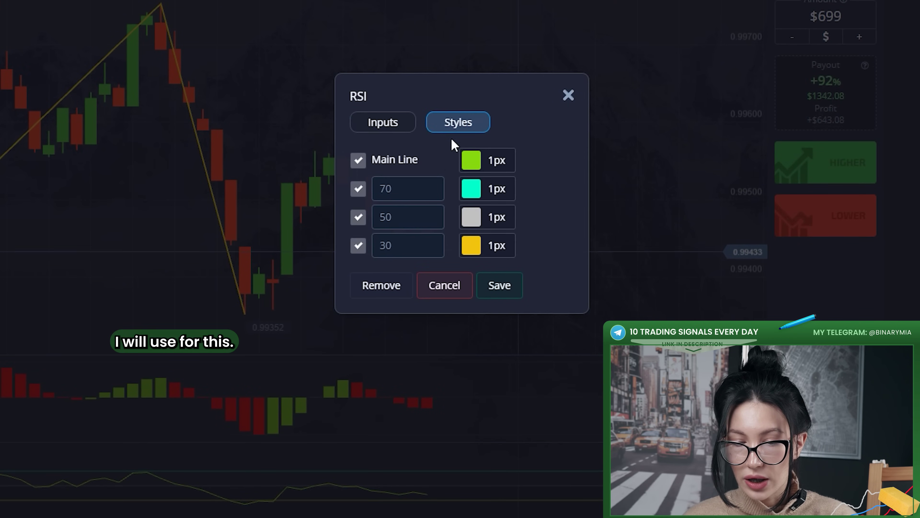
click(498, 190)
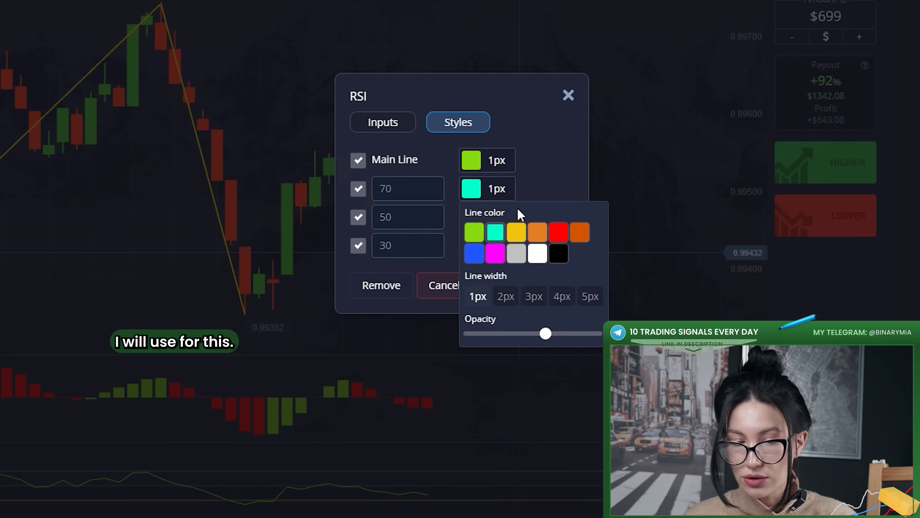
click(542, 296)
click(559, 232)
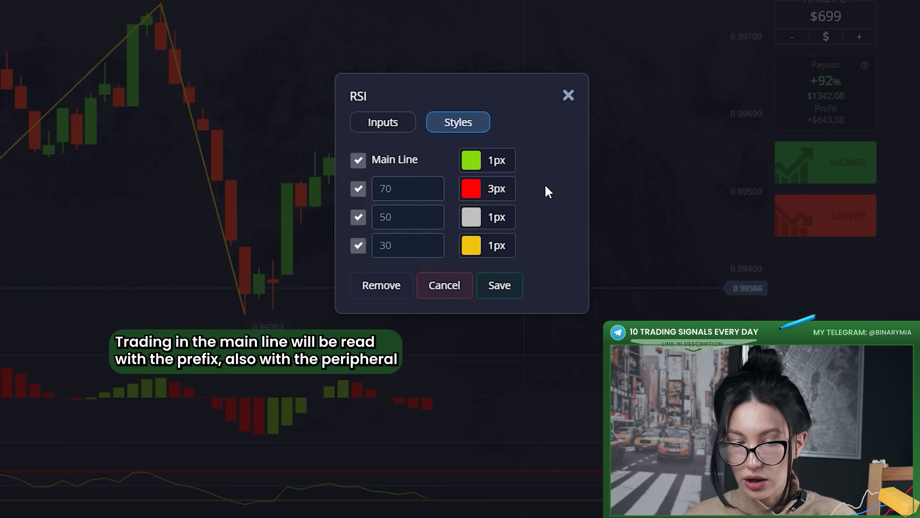
Thicken the 50 level to 3px, hide the 30 level, and save with a 4px main line
click(512, 220)
click(534, 324)
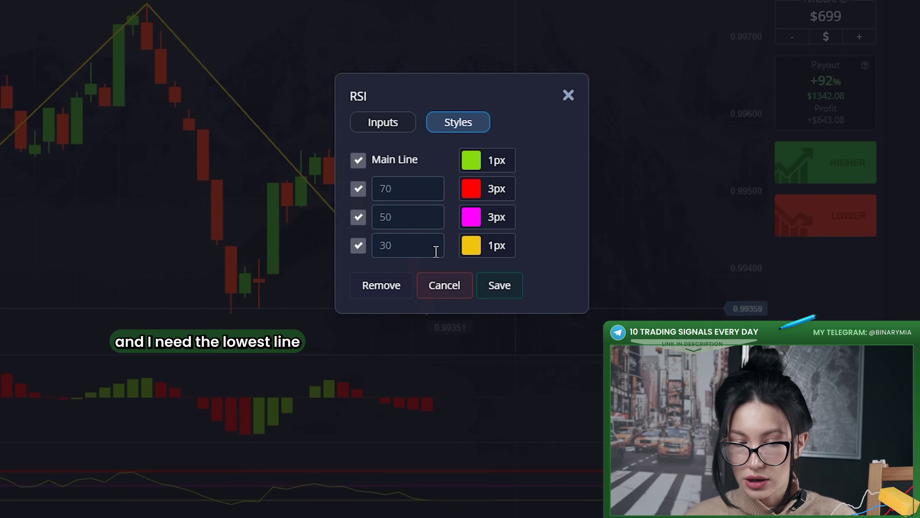
click(358, 246)
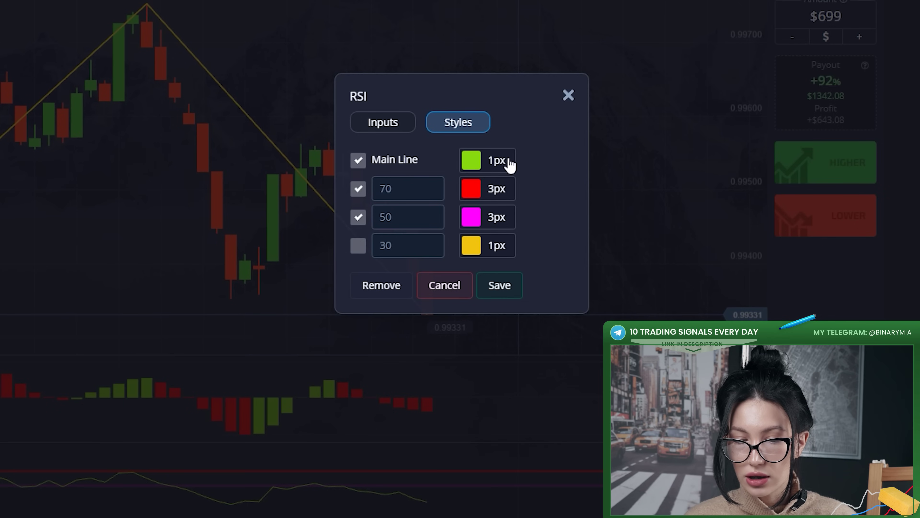
click(476, 156)
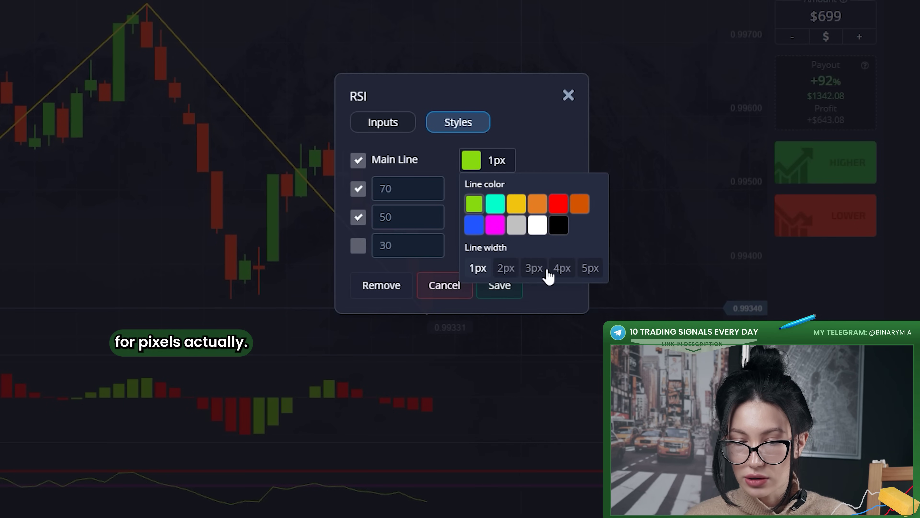
click(562, 270)
click(566, 168)
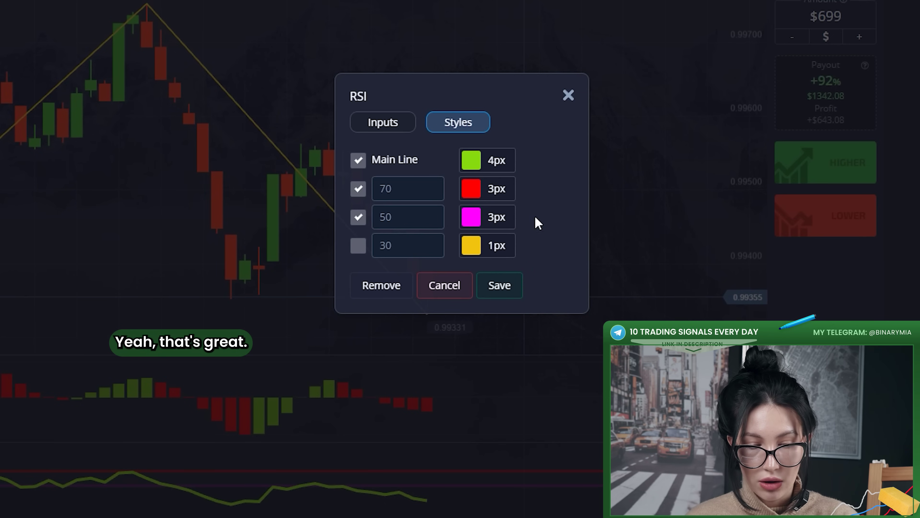
click(505, 288)
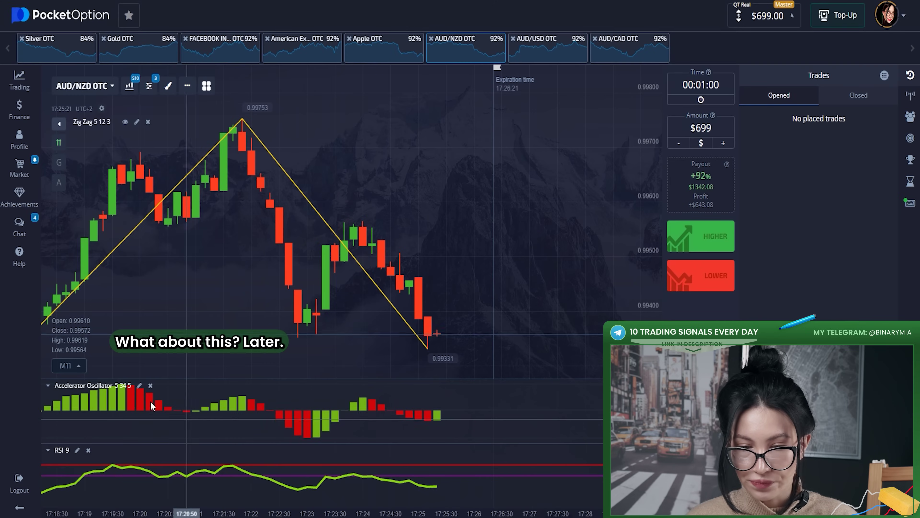
Give the Accelerator Oscillator AO short 8, AO long 24 and AC SMA 8, then save
click(139, 385)
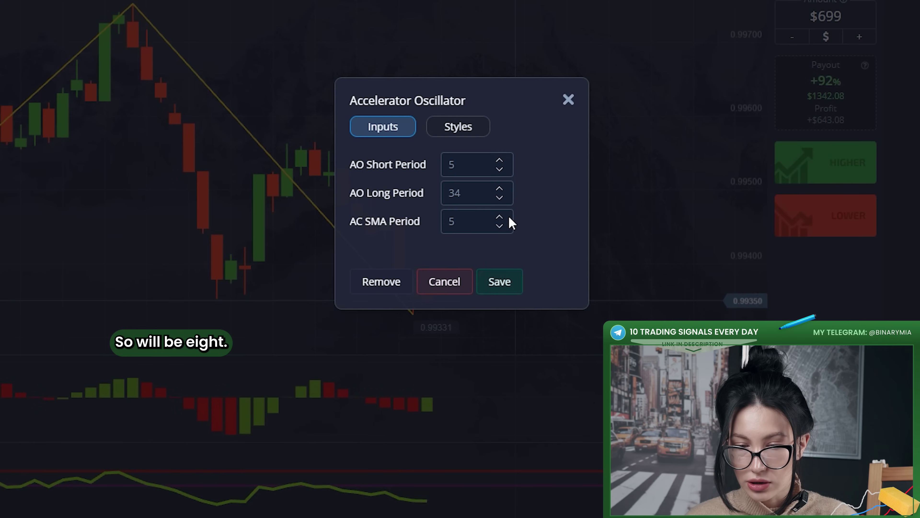
click(500, 161)
click(500, 160)
click(500, 160)
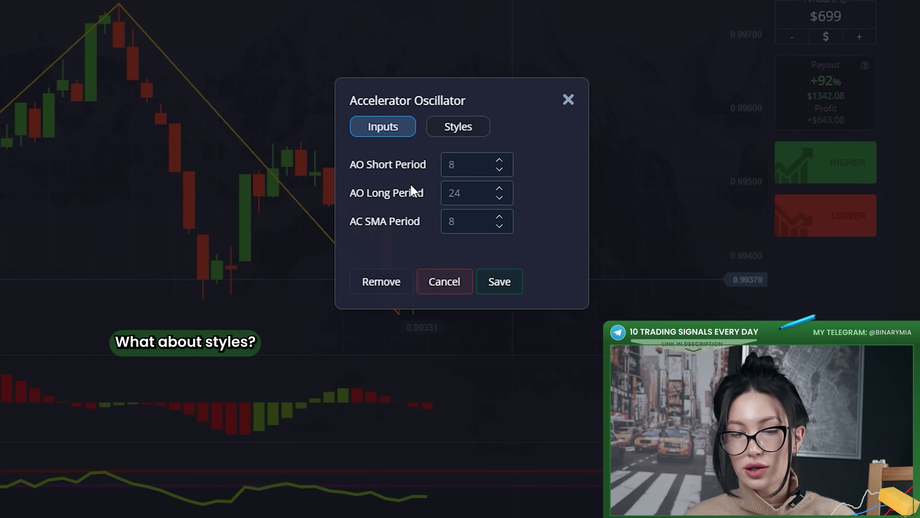
click(458, 129)
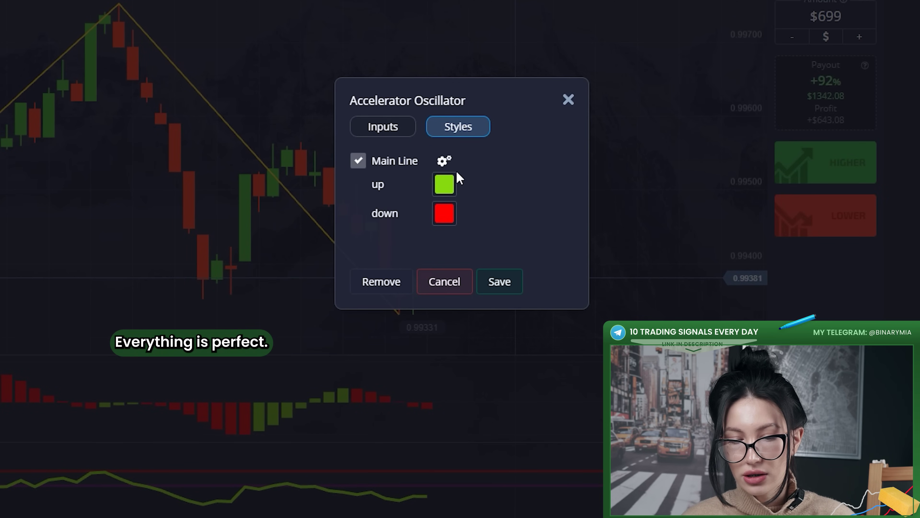
click(508, 286)
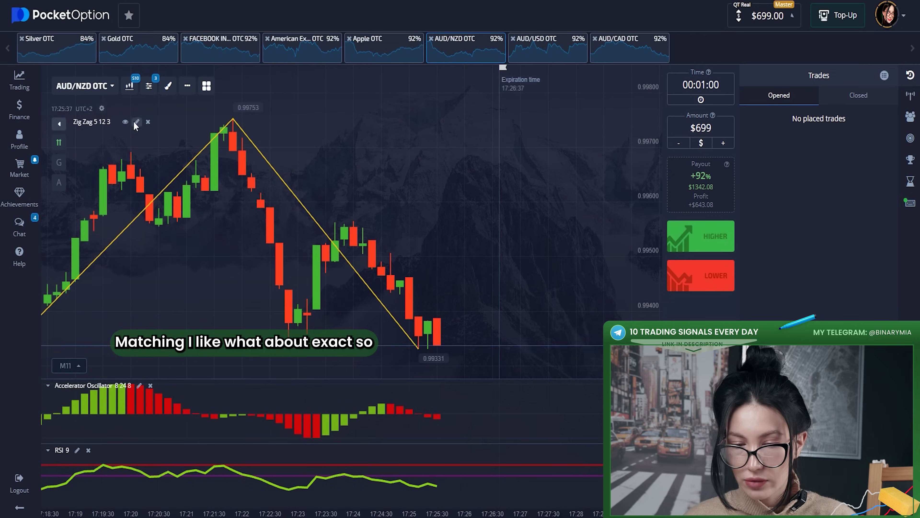
Give Zig Zag a depth of 9 and a red 3px line, then save
click(136, 121)
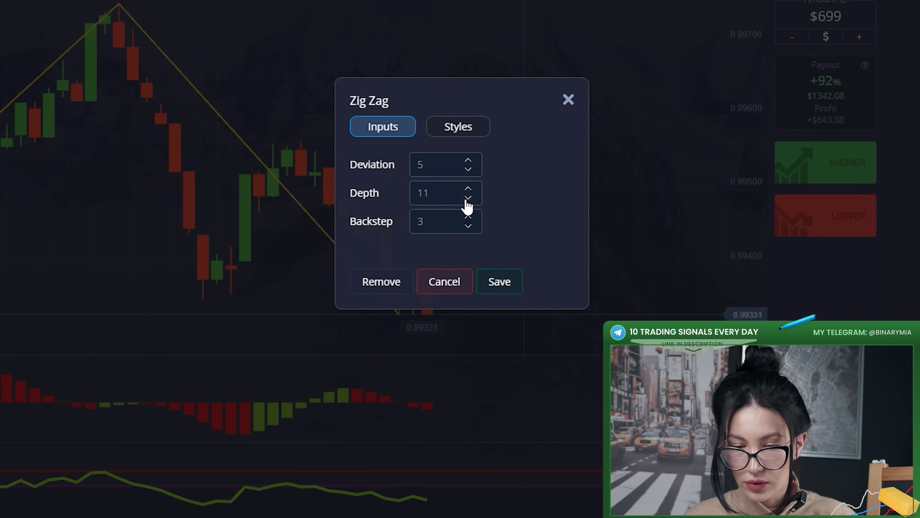
click(468, 199)
click(467, 198)
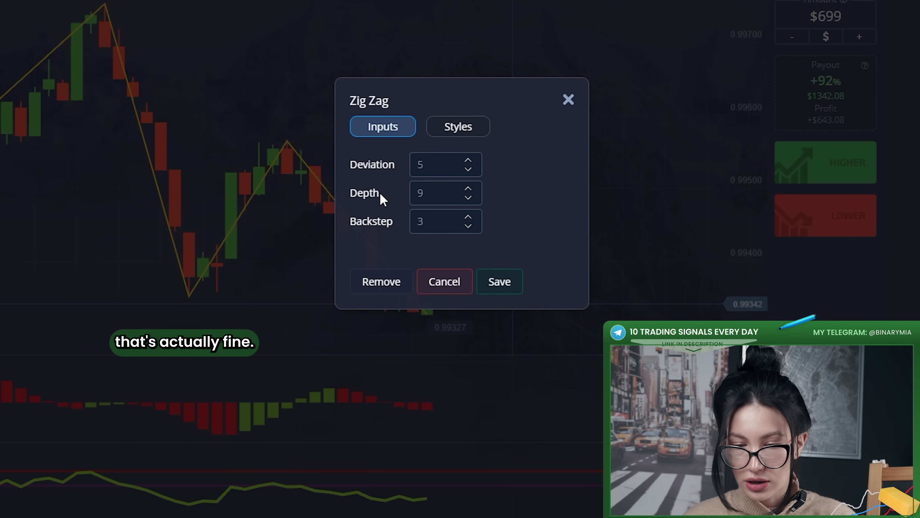
click(429, 135)
click(476, 176)
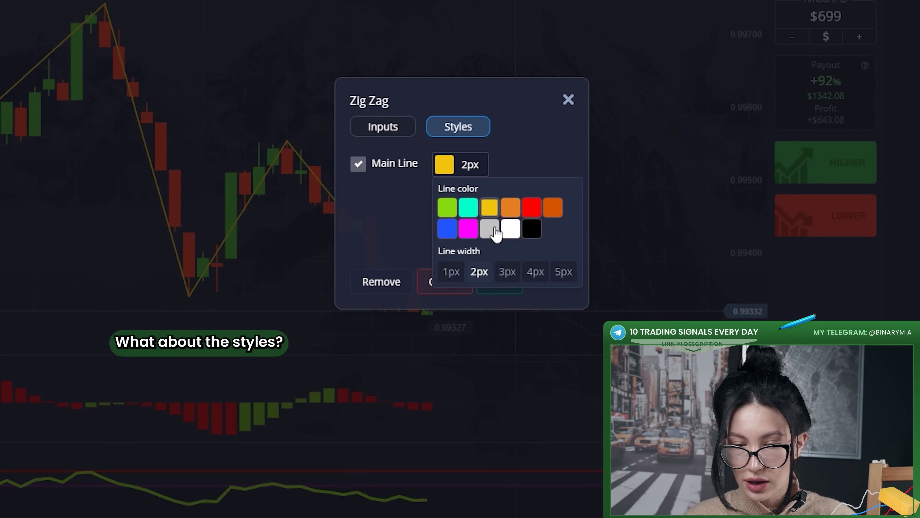
click(508, 272)
click(532, 209)
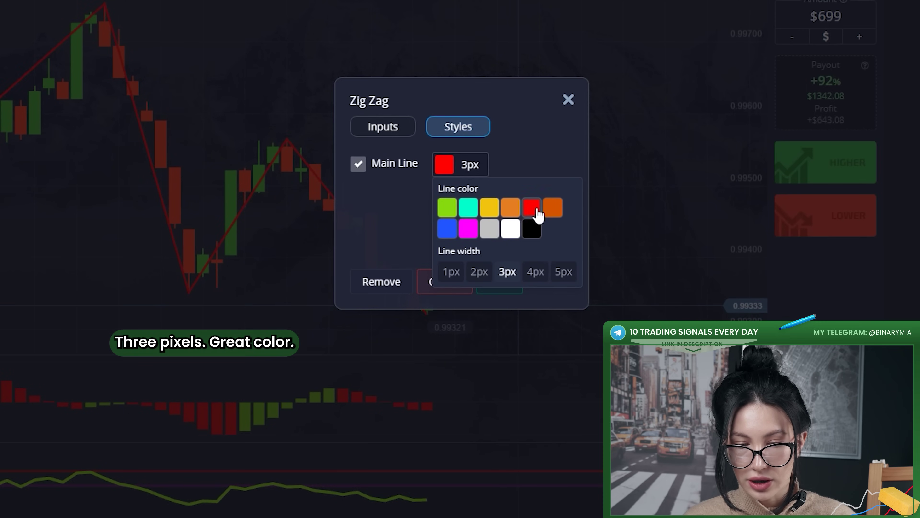
click(557, 149)
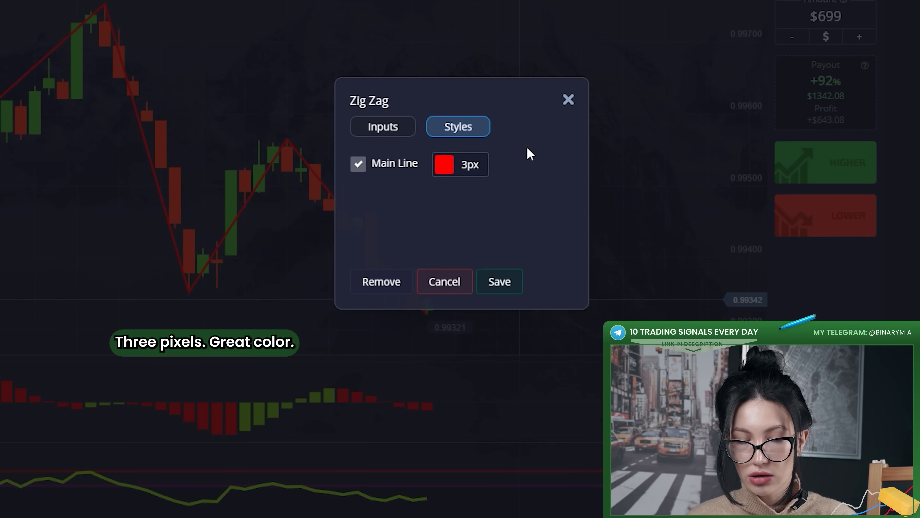
click(498, 285)
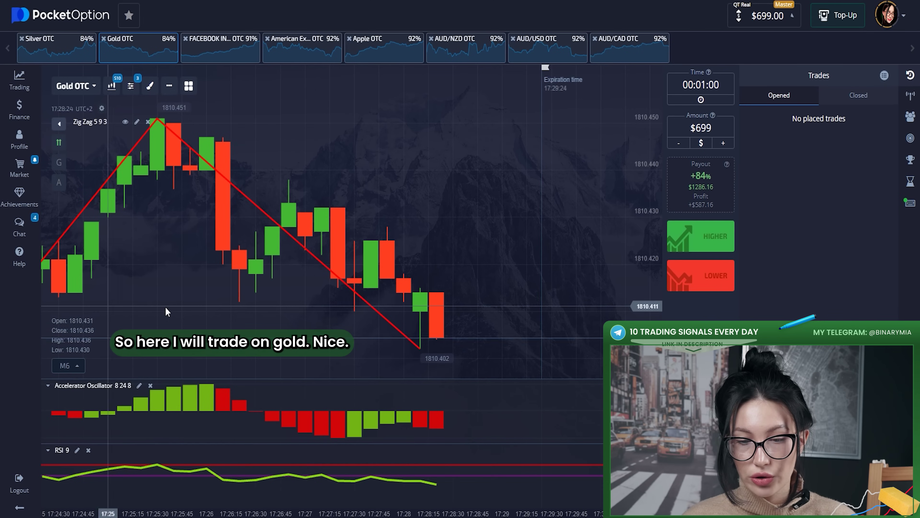
Place a $699 HIGHER trade on Gold OTC and view its $587.16 closed profit
scroll(307, 300, up, 3)
drag(348, 299, 205, 303)
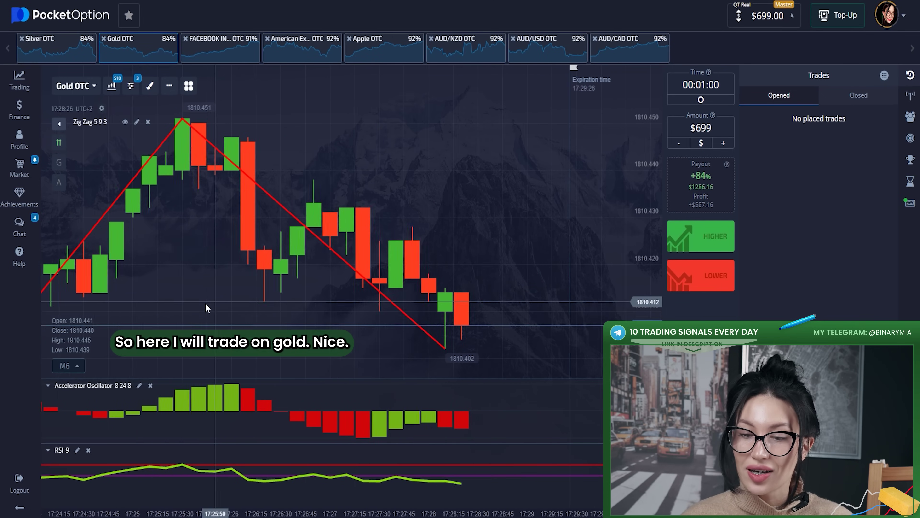
click(694, 246)
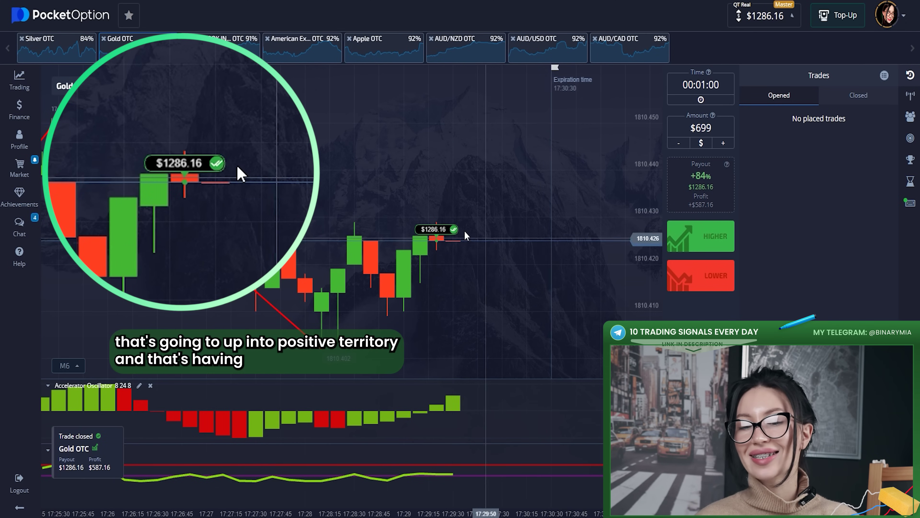
click(438, 230)
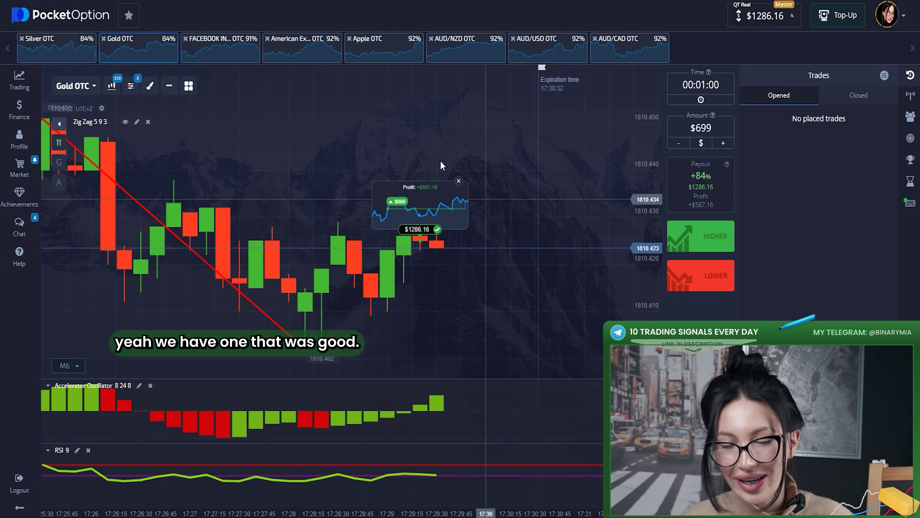